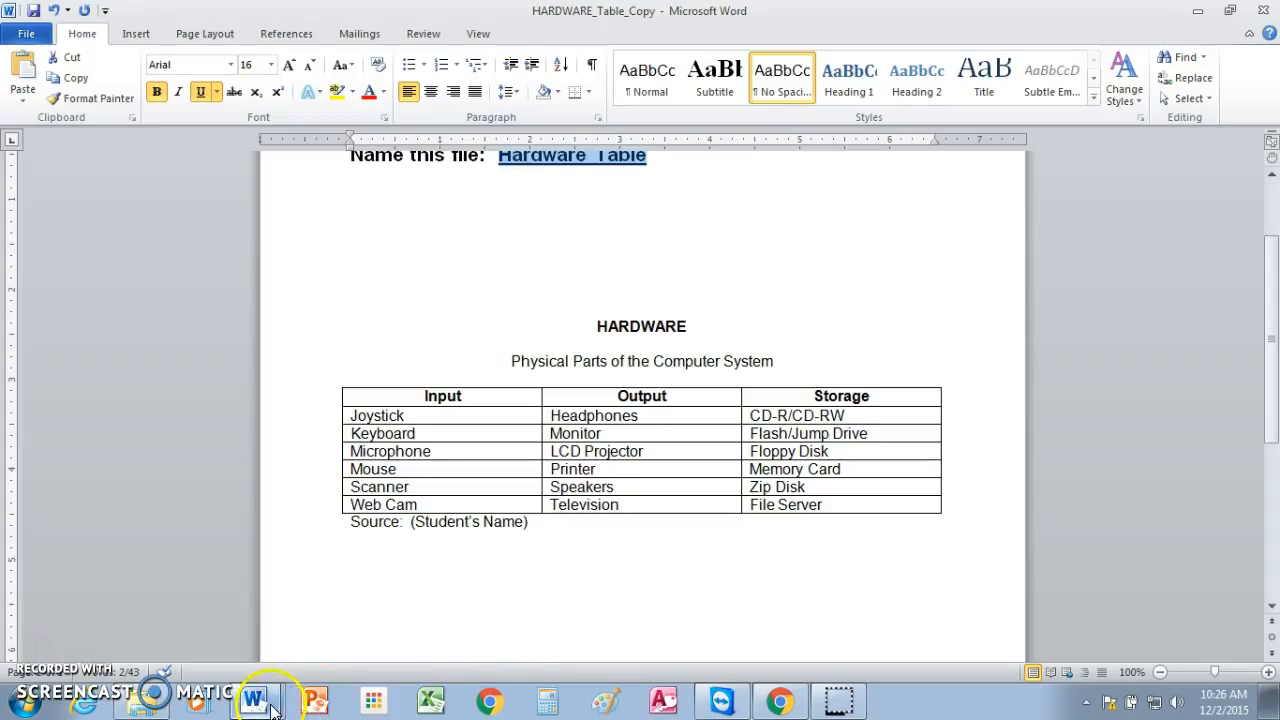
# Step: Switch to the blank Document1 and add the centered title HARDWARE on the first line
pyautogui.moveTo(280, 708)
pyautogui.click(272, 660)
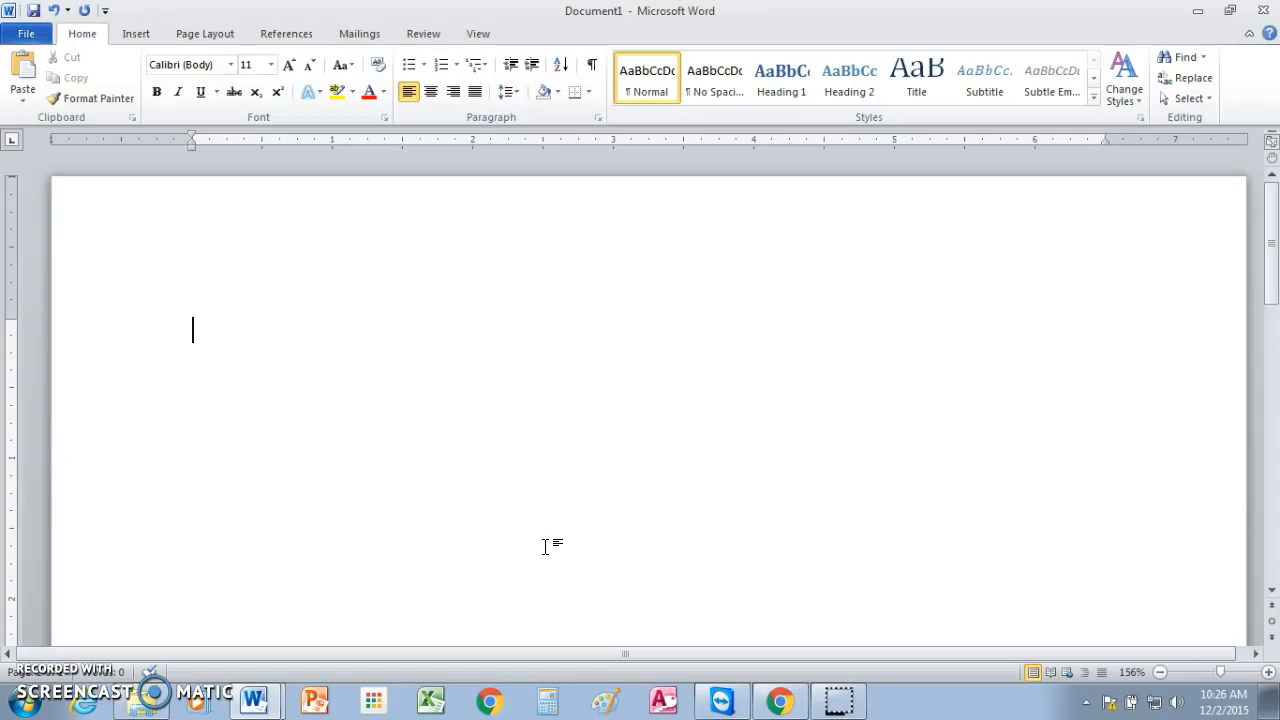
pyautogui.click(454, 204)
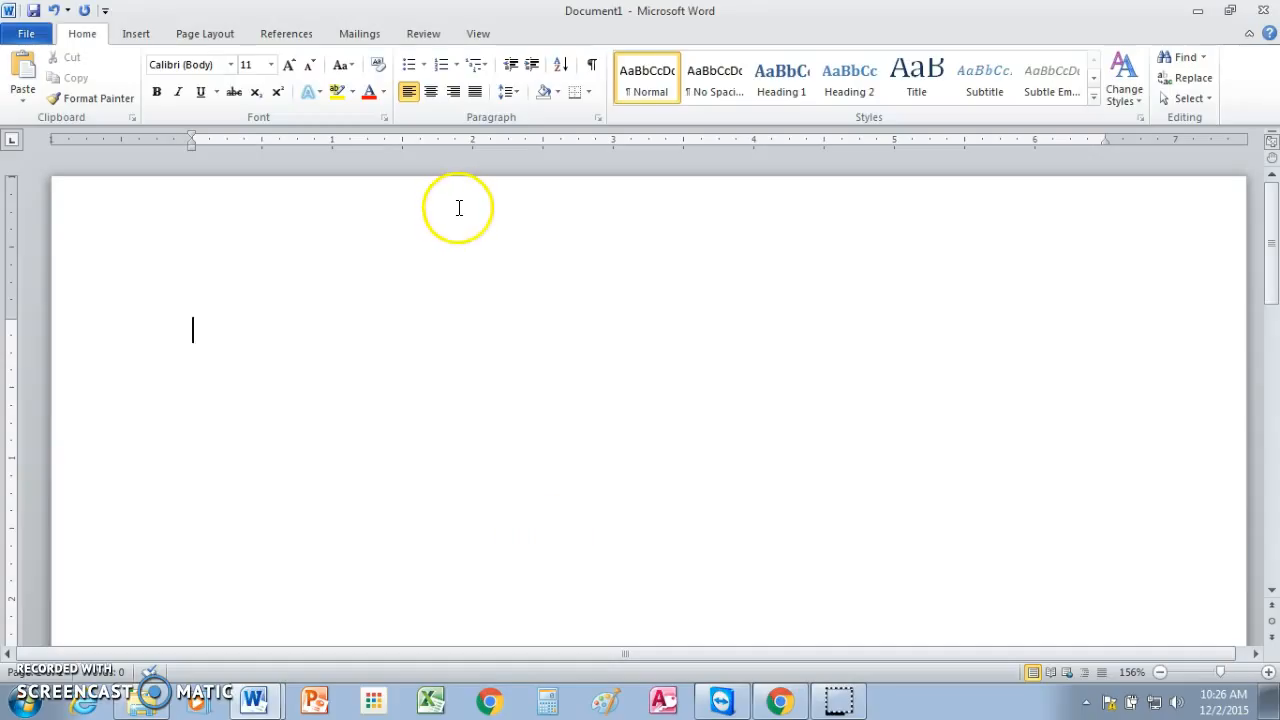
pyautogui.click(431, 92)
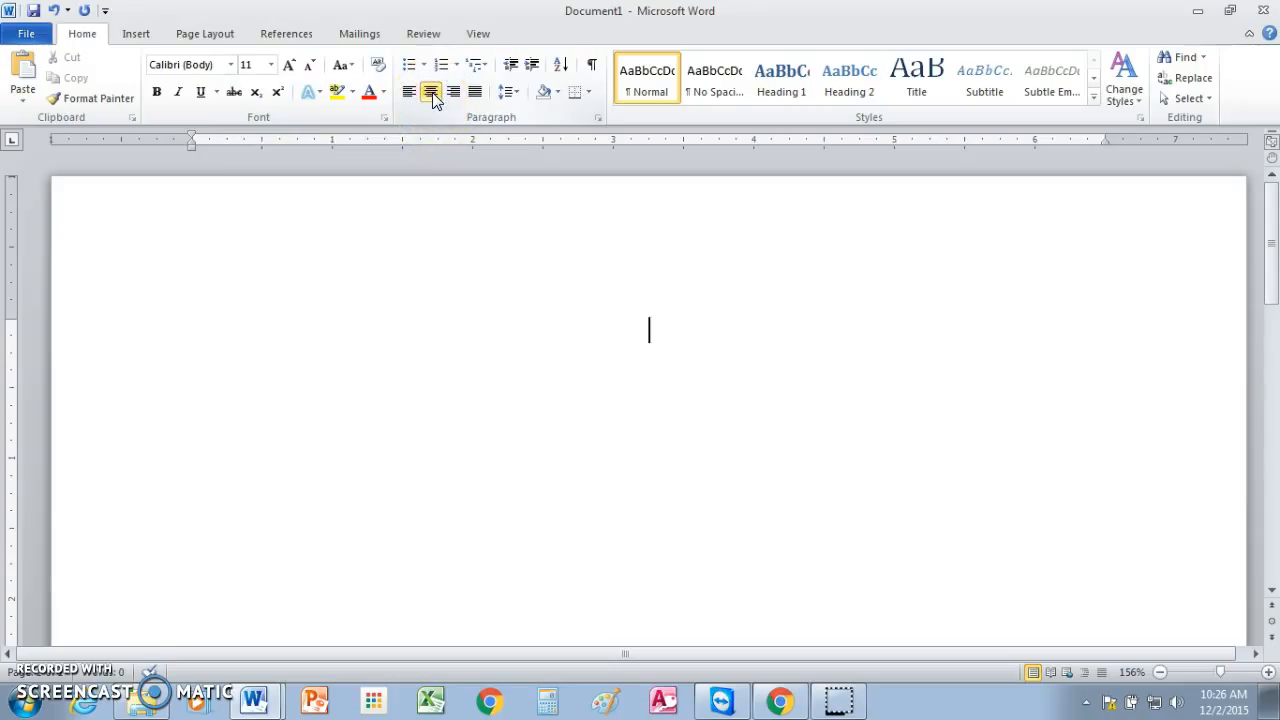
pyautogui.write('HARDWAR')
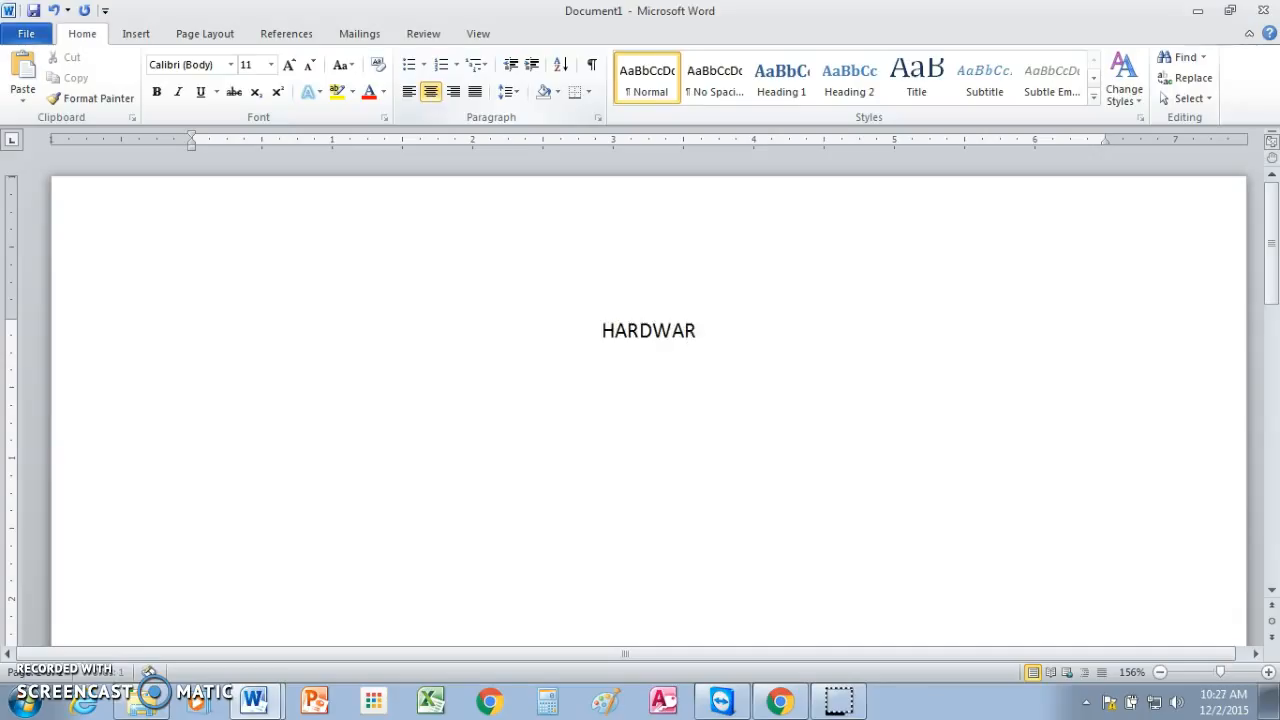
pyautogui.write('E')
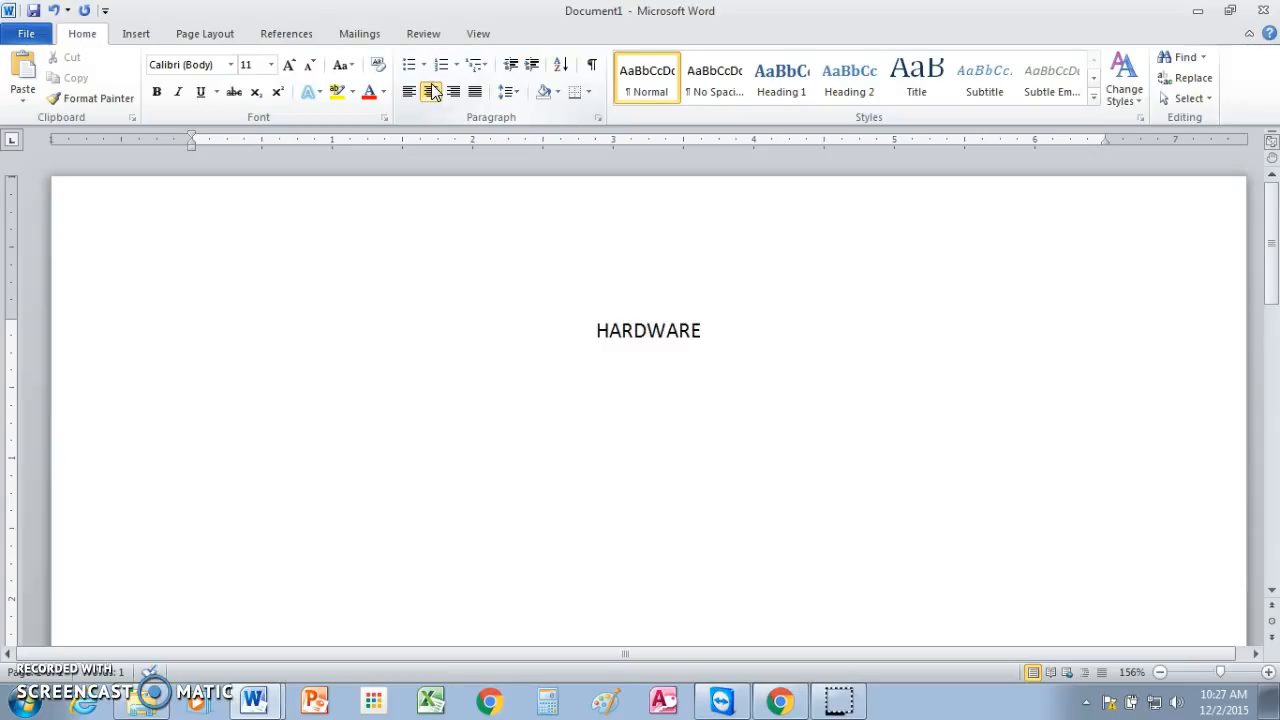
# Step: Add the subtitle "Physical Parts of the Computer System" below the title, followed by a new line
pyautogui.write('hysic')
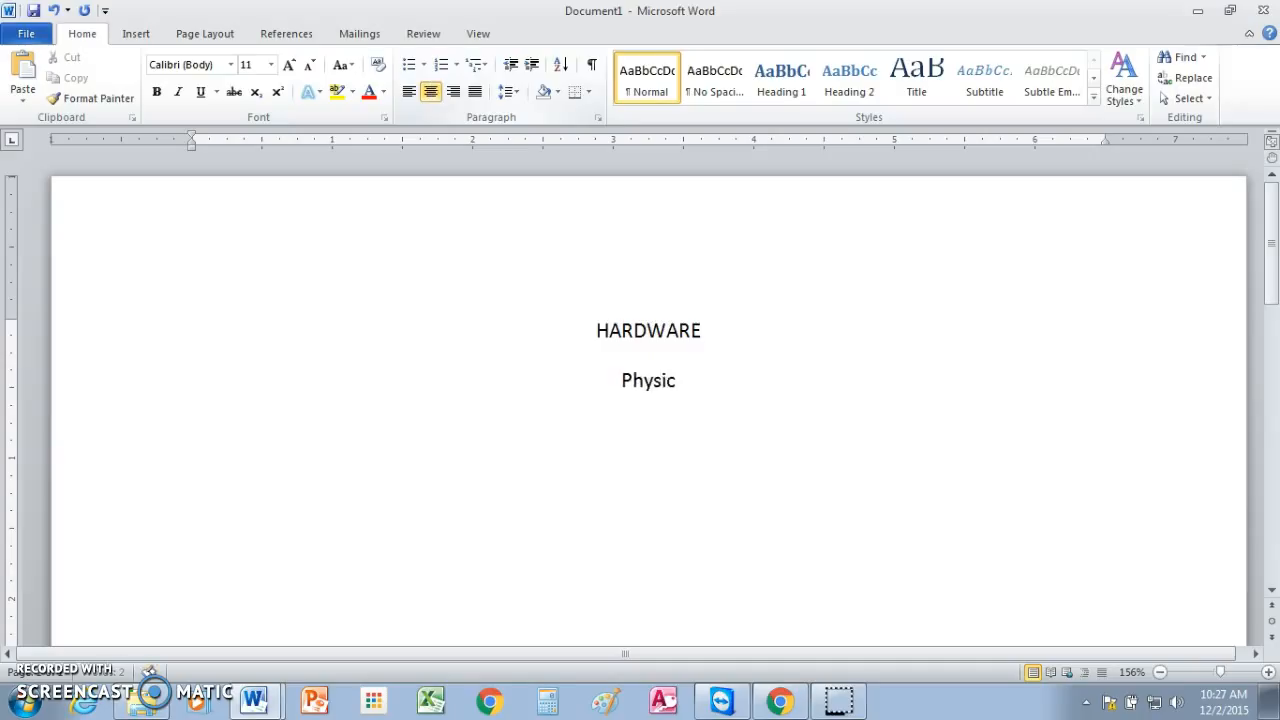
pyautogui.write('al P')
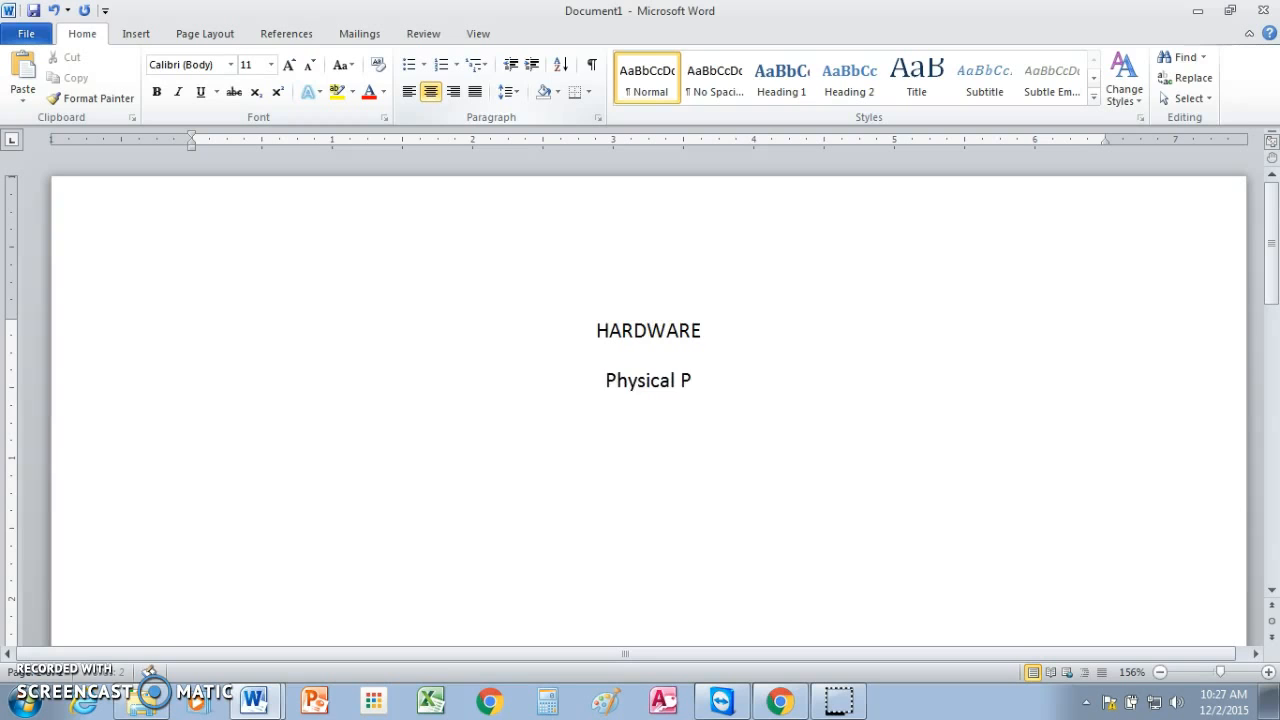
pyautogui.write('arts of the Computer System')
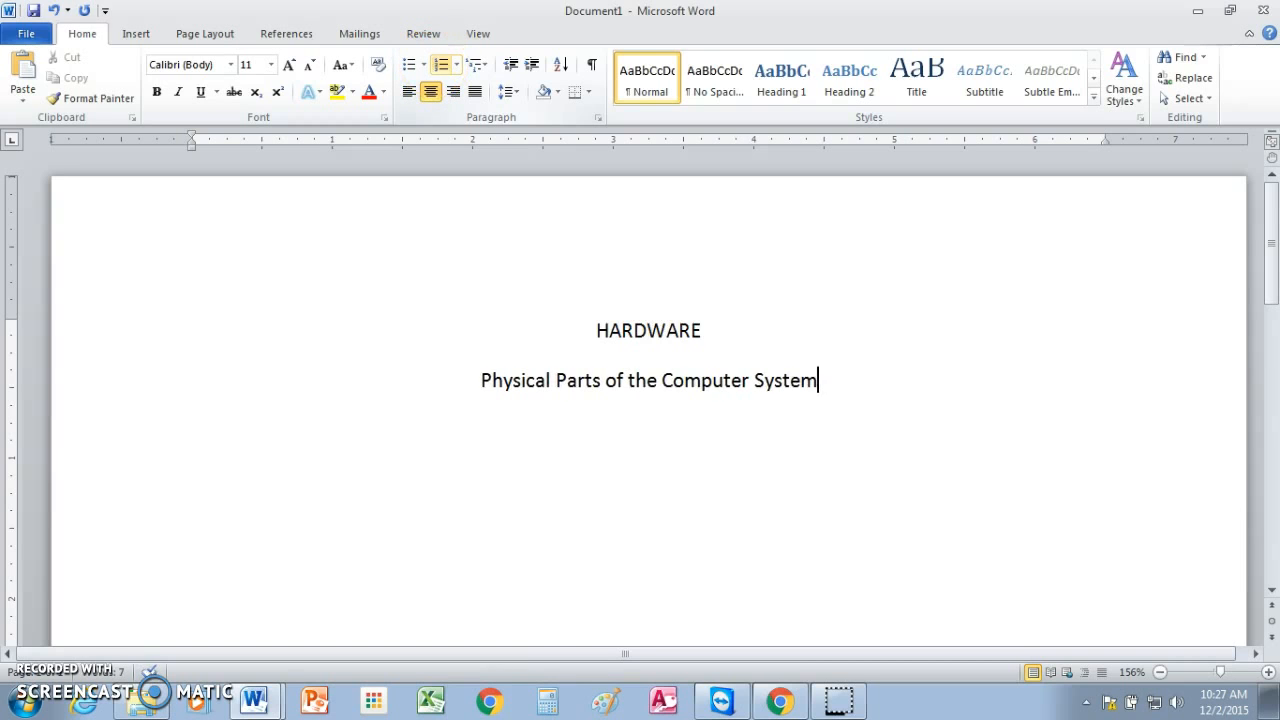
pyautogui.press('Return')
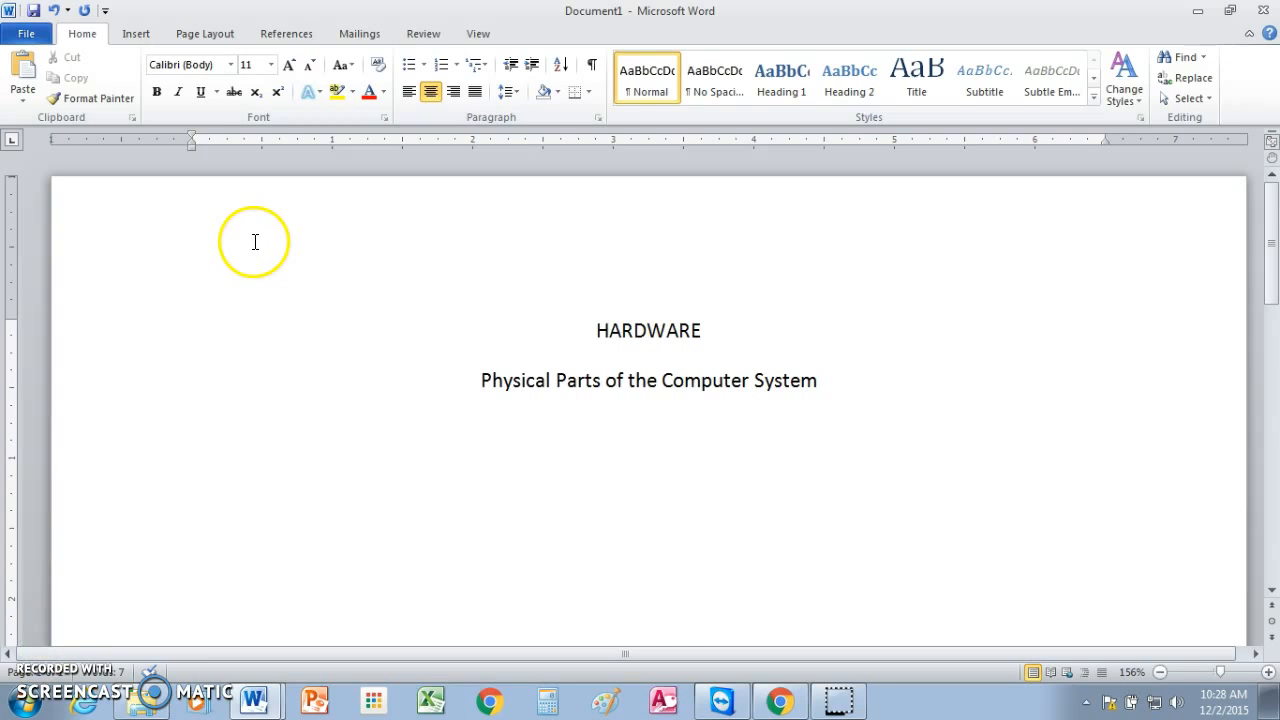
# Step: Insert a table with 3 columns and 7 rows below the subtitle
pyautogui.click(136, 36)
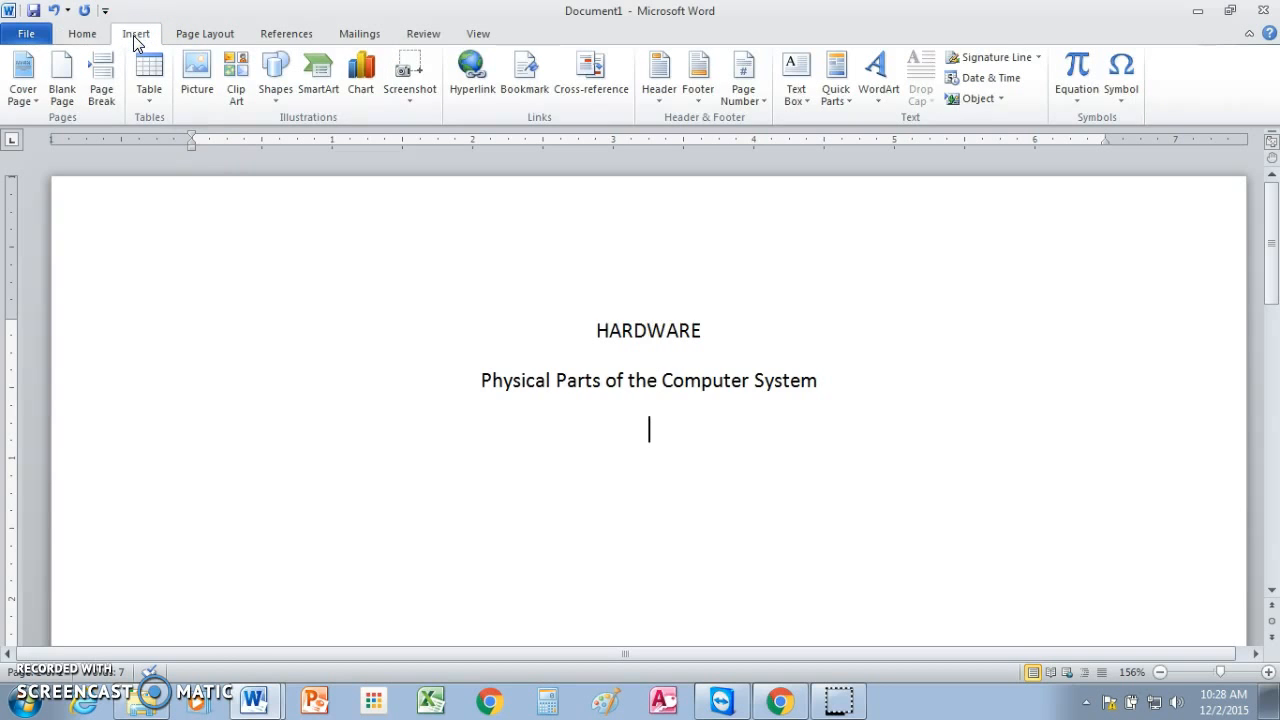
pyautogui.click(149, 92)
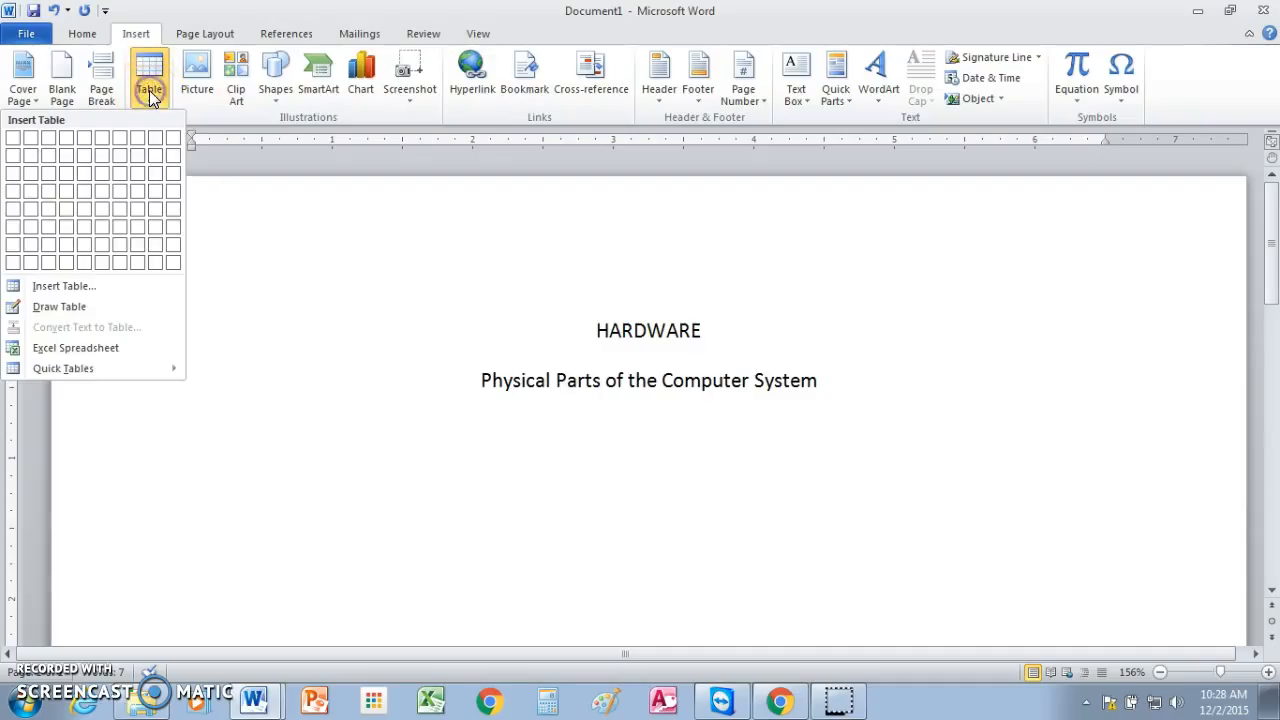
pyautogui.click(51, 140)
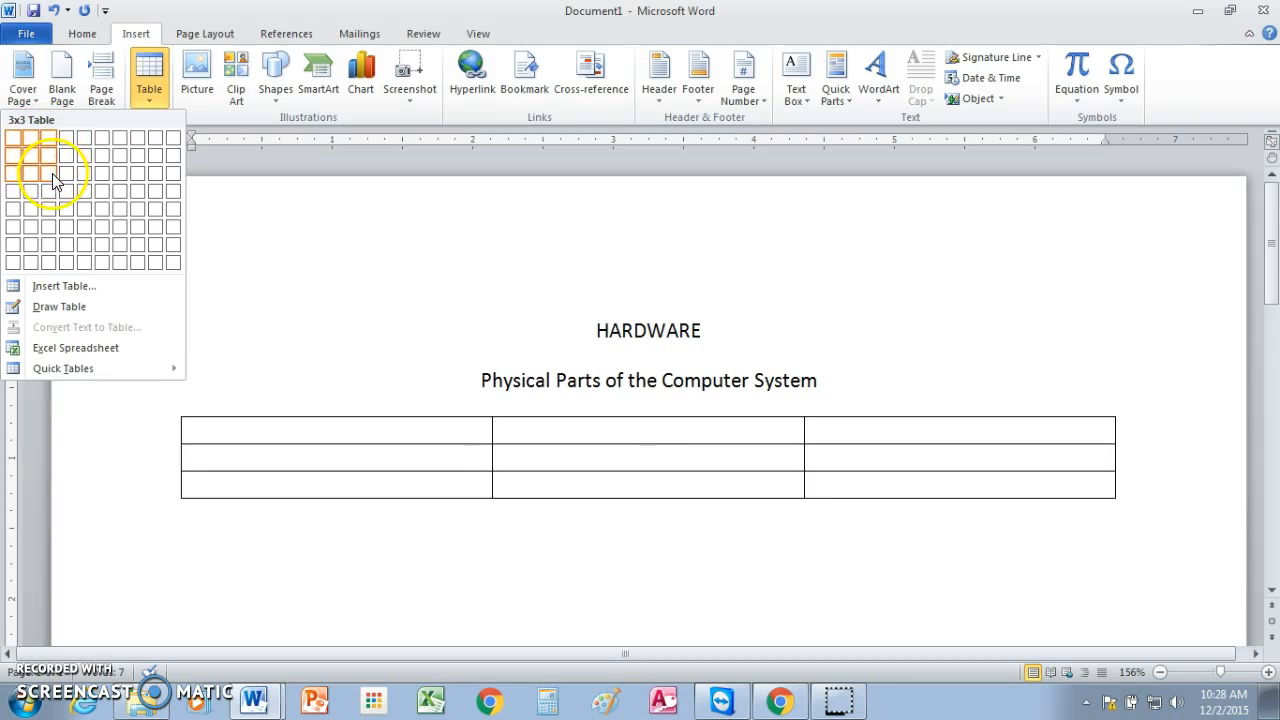
pyautogui.click(55, 253)
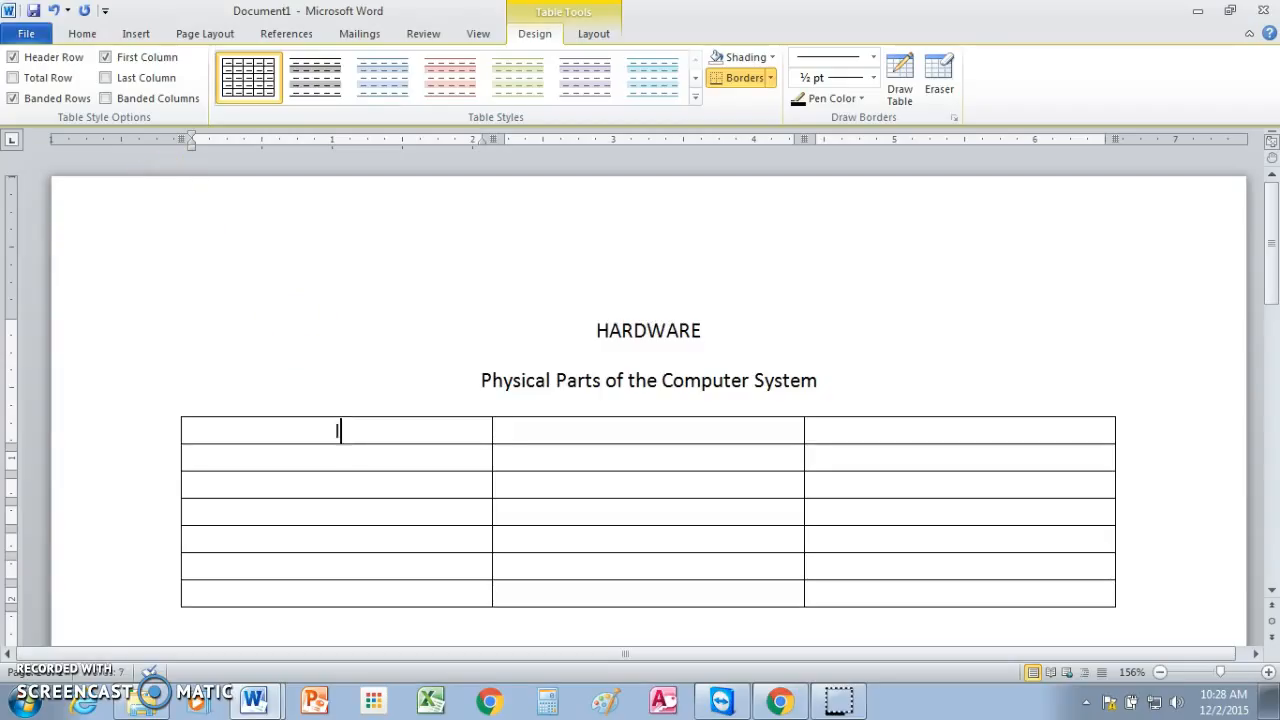
# Step: Fill the table's first row with the column headings Input, Output and Storage
pyautogui.write('Input')
pyautogui.click(666, 431)
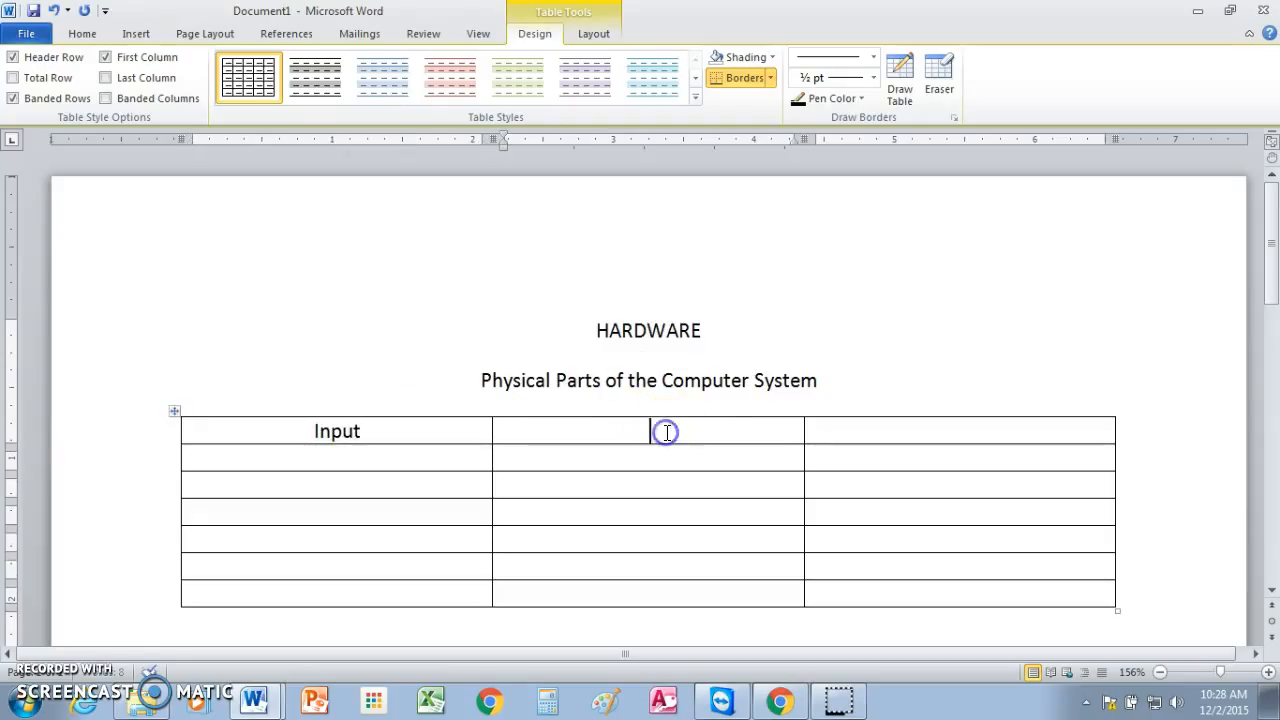
pyautogui.write('Output')
pyautogui.click(752, 422)
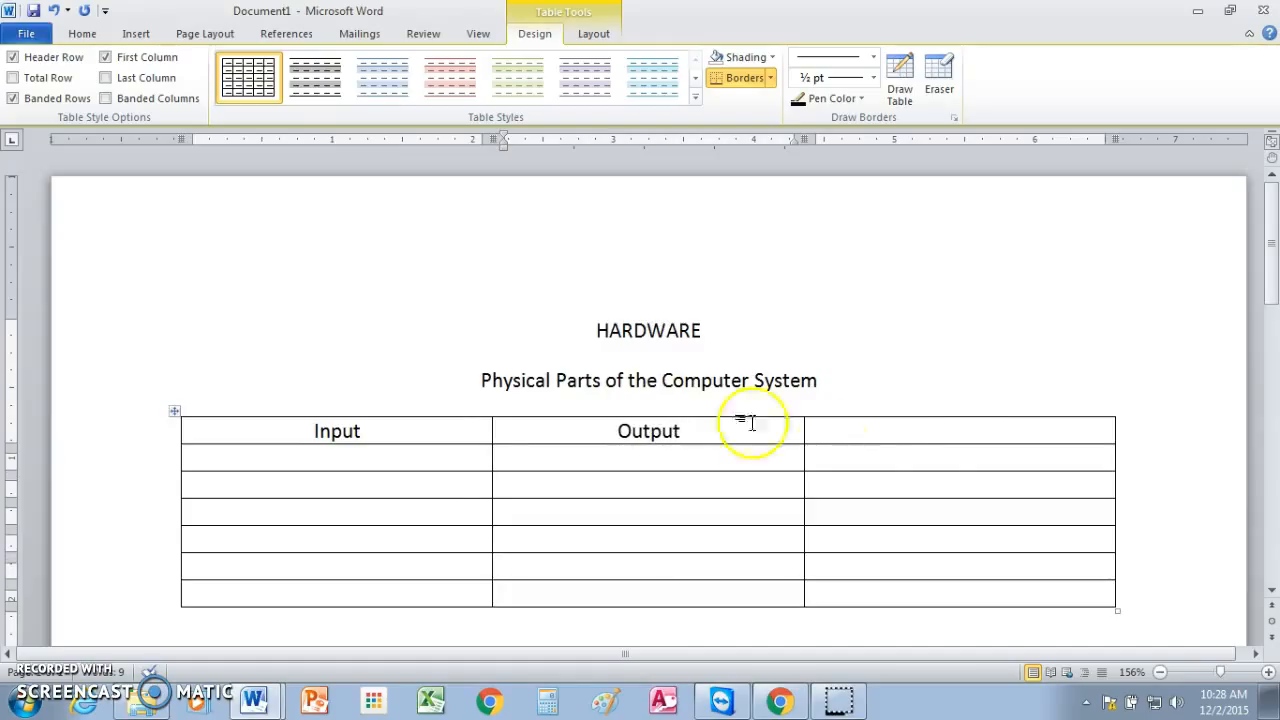
pyautogui.click(931, 431)
pyautogui.write('Storage')
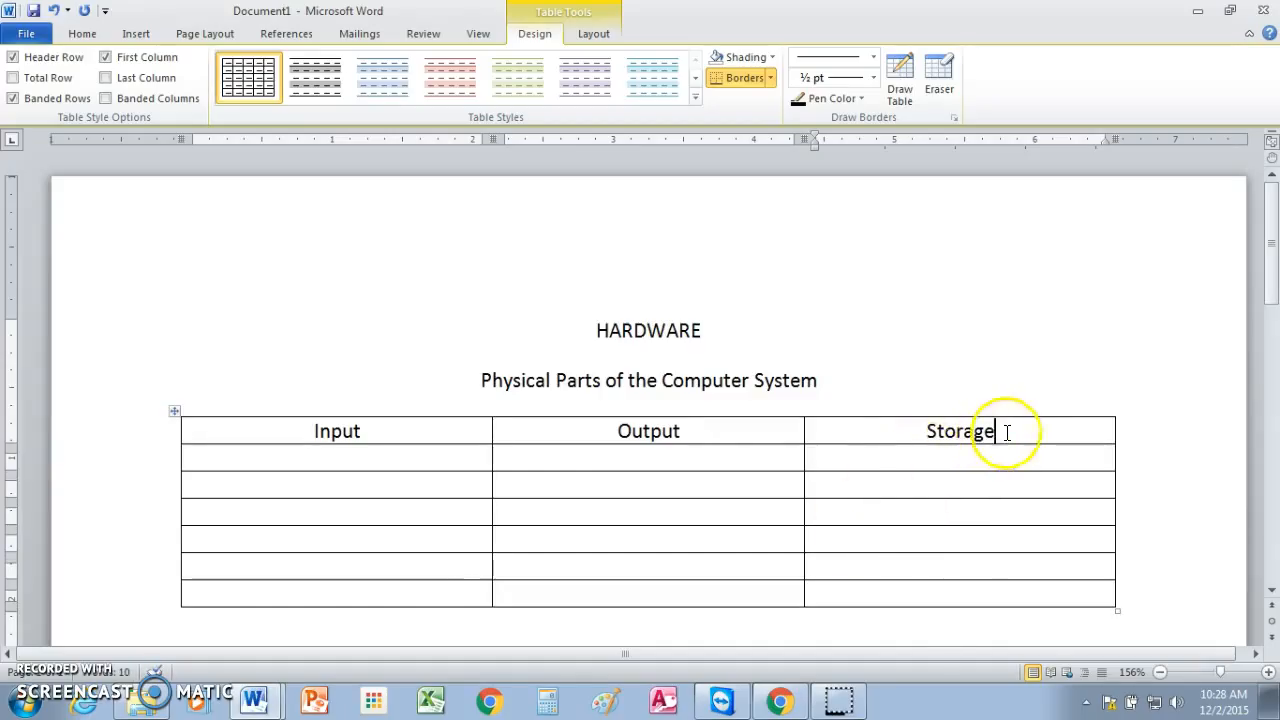
# Step: Make the table's heading row and the HARDWARE title bold
pyautogui.moveTo(1007, 432); pyautogui.dragTo(917, 434)
pyautogui.moveTo(296, 430); pyautogui.dragTo(933, 432)
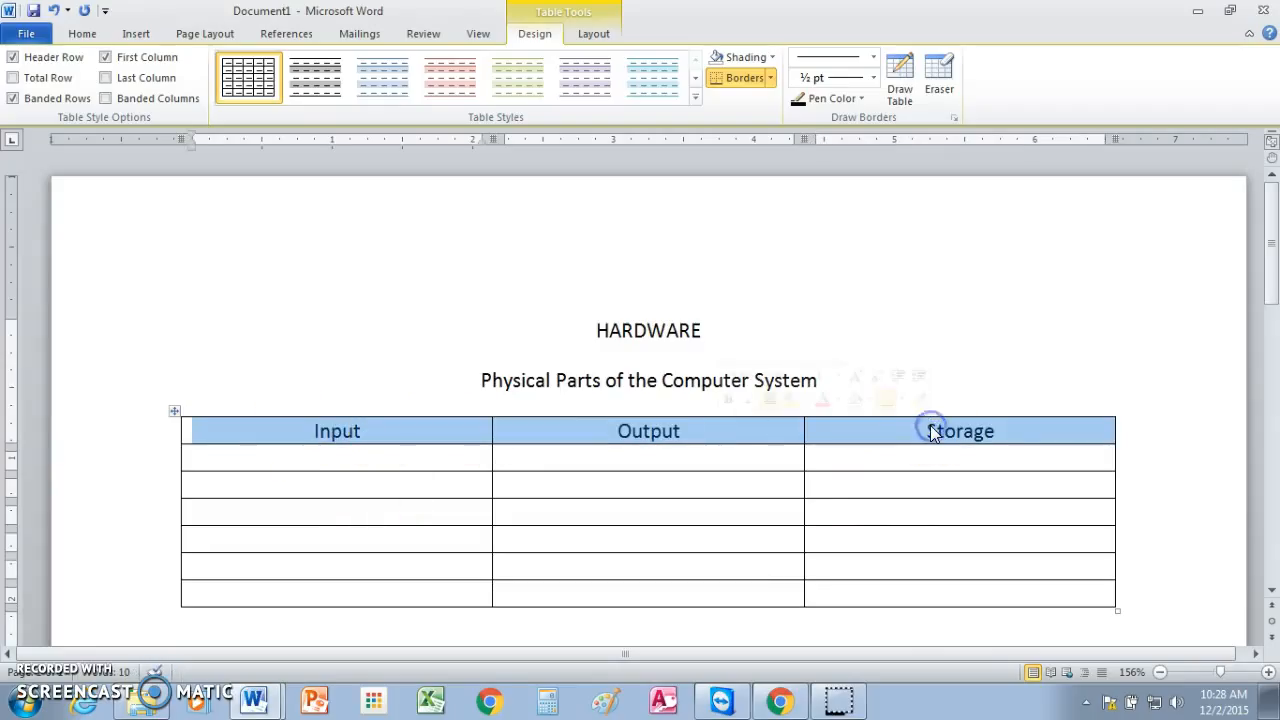
pyautogui.hotkey('ctrl', 'b')
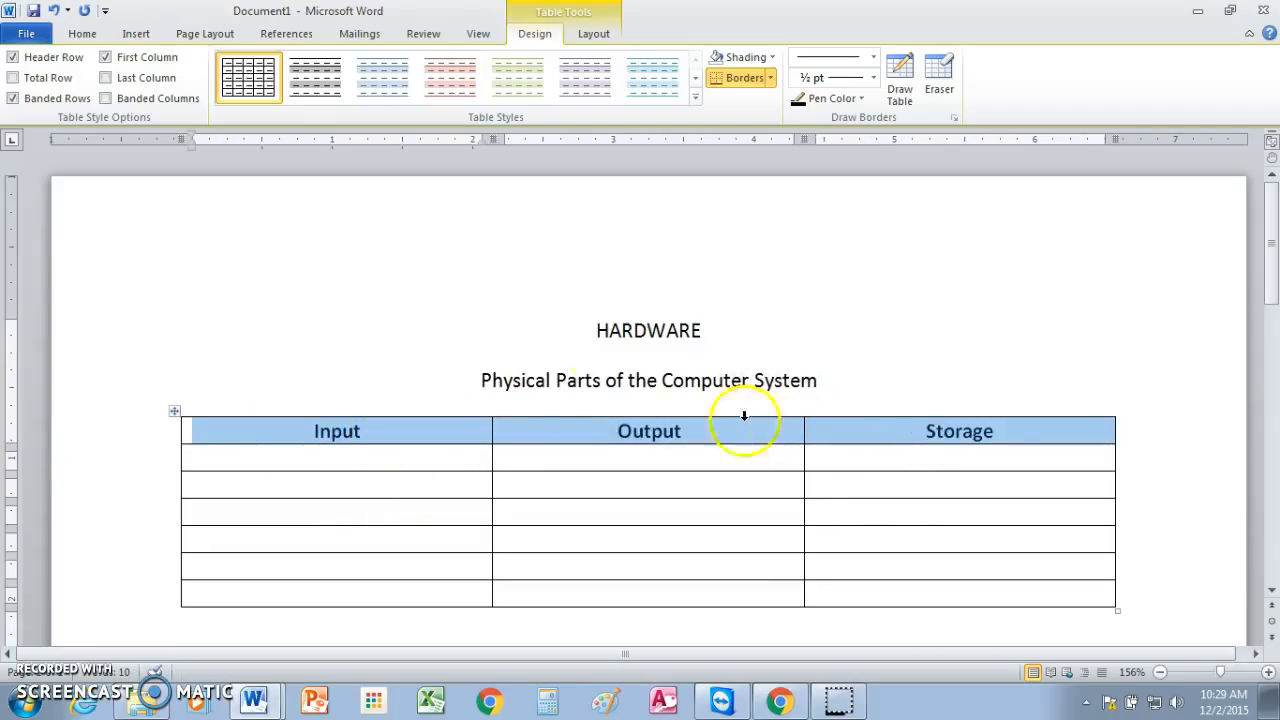
pyautogui.click(703, 331)
pyautogui.moveTo(703, 331); pyautogui.dragTo(583, 333)
pyautogui.hotkey('ctrl', 'b')
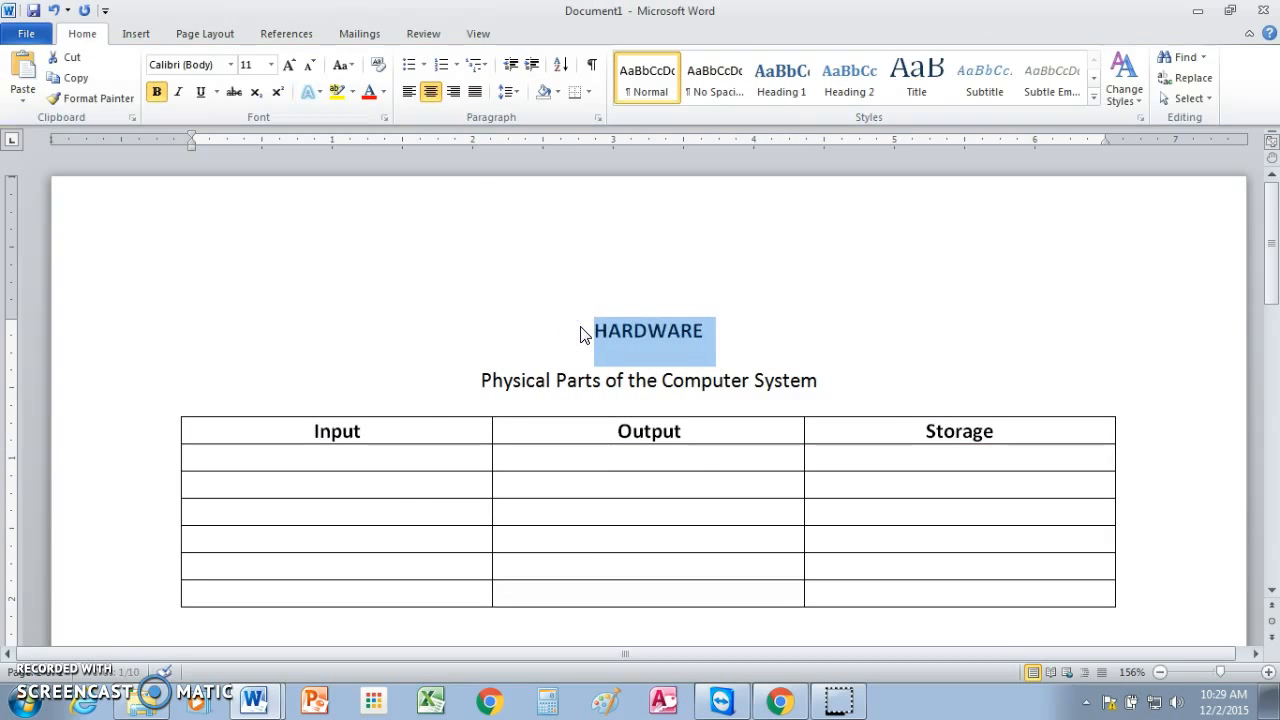
# Step: Left-align the six empty cells below the Input heading
pyautogui.click(352, 456)
pyautogui.click(247, 459)
pyautogui.moveTo(363, 468); pyautogui.dragTo(400, 594)
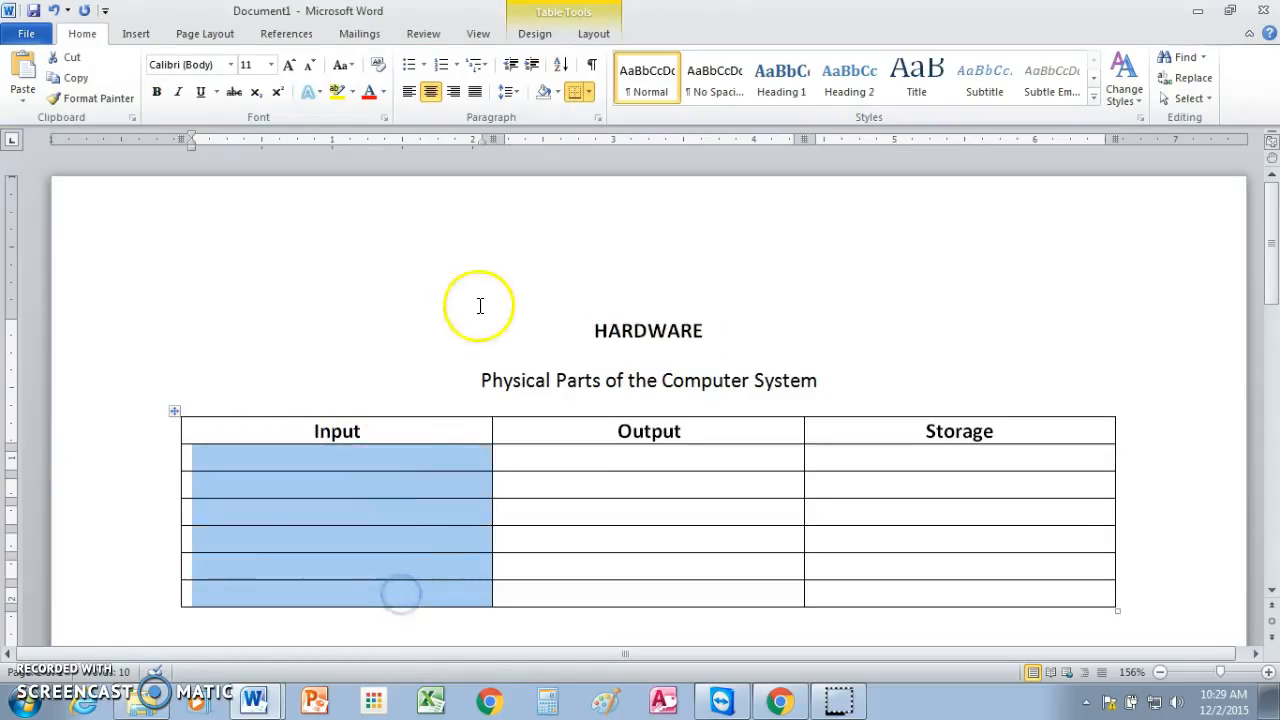
pyautogui.click(409, 92)
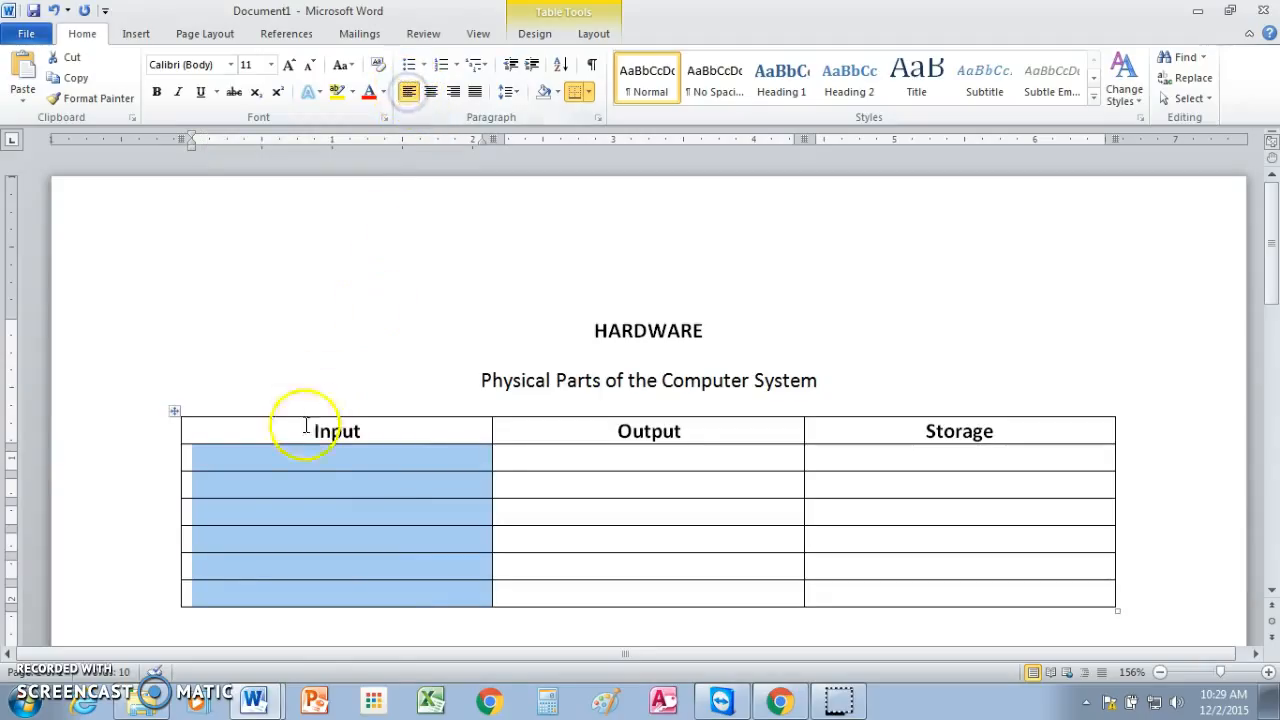
# Step: Enter Joystick in the first cell below the Input heading
pyautogui.click(291, 463)
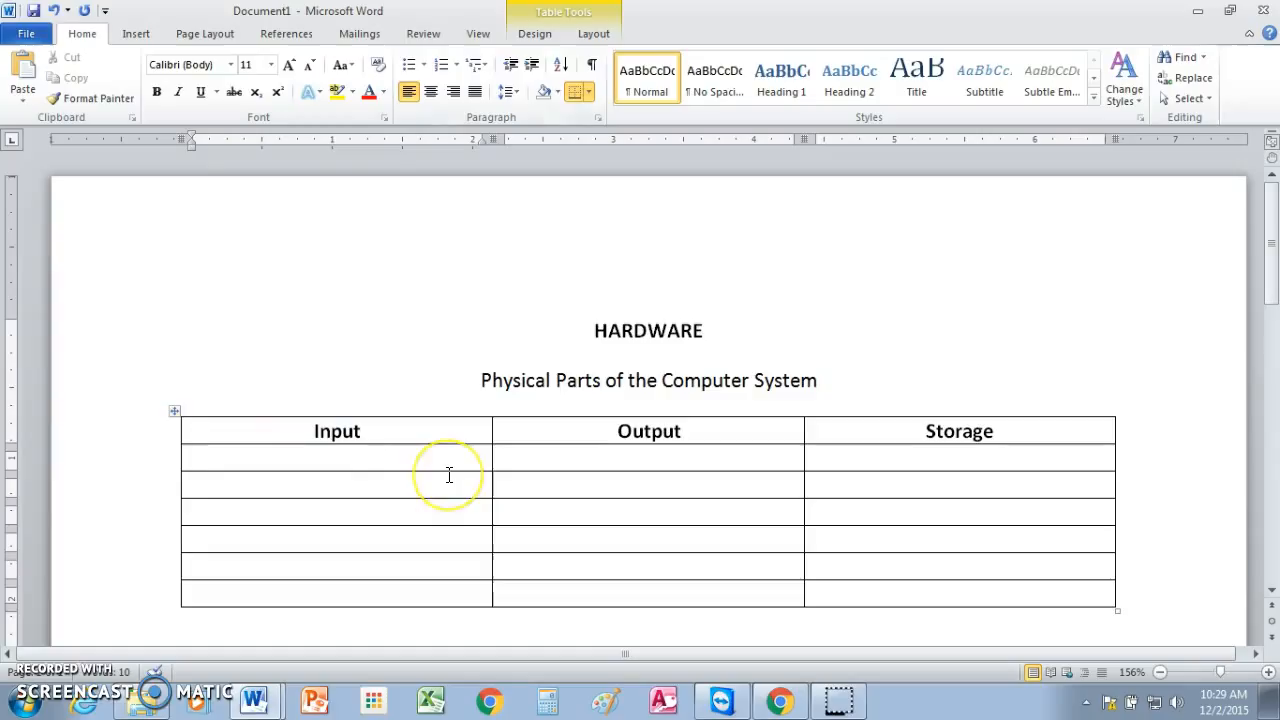
pyautogui.write('Jo')
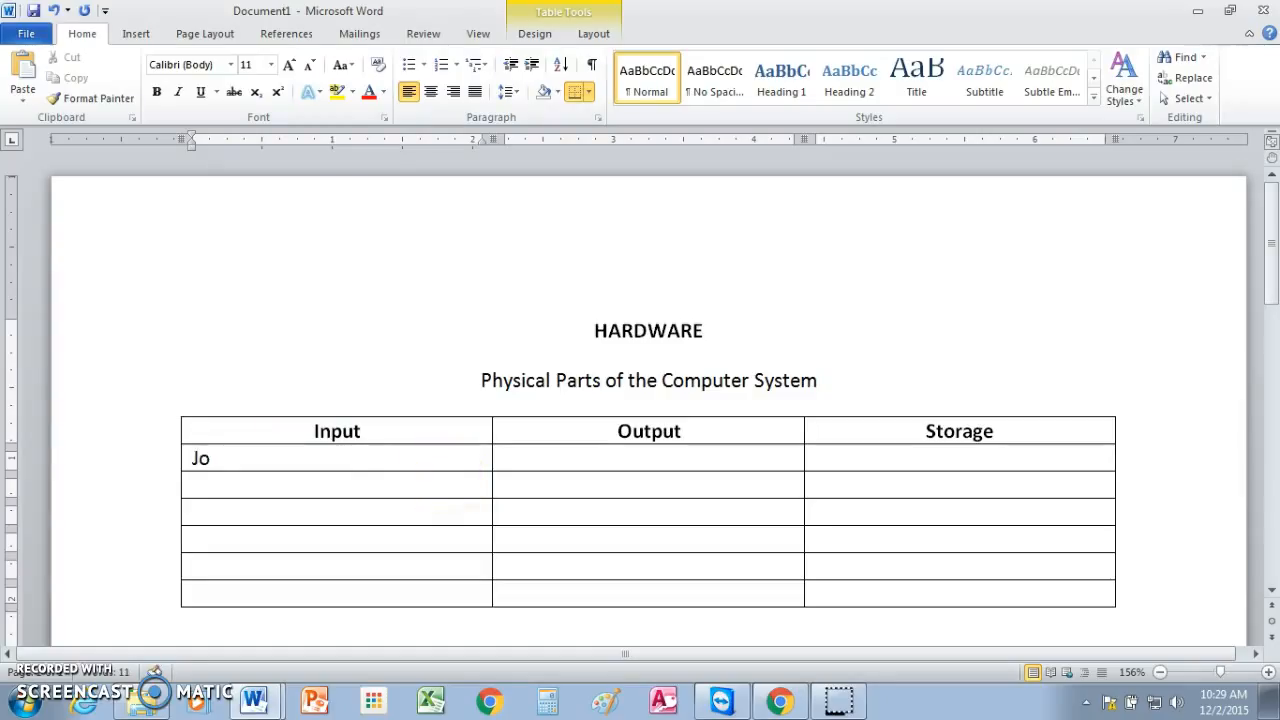
pyautogui.write('ystick')
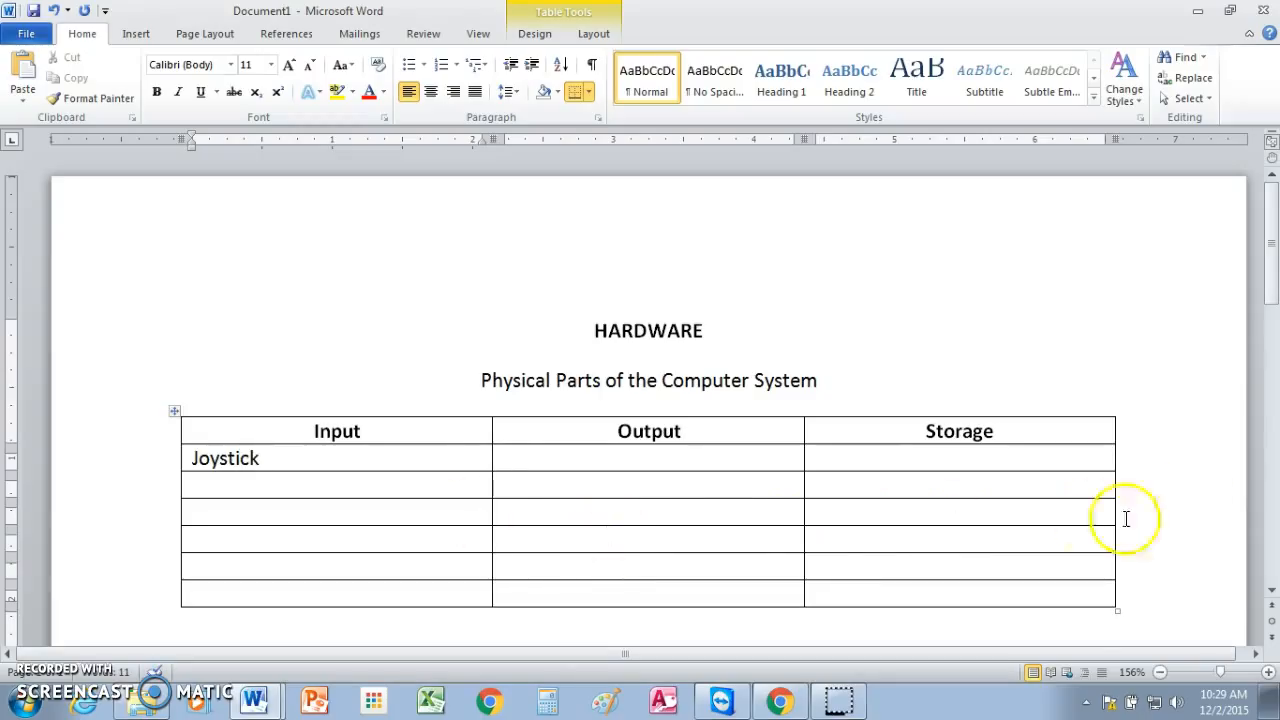
# Step: Switch to the HARDWARE_Table_Copy document and replace the "Student's Name" placeholder in the Source line with the author's name
pyautogui.moveTo(1273, 274); pyautogui.dragTo(1273, 284)
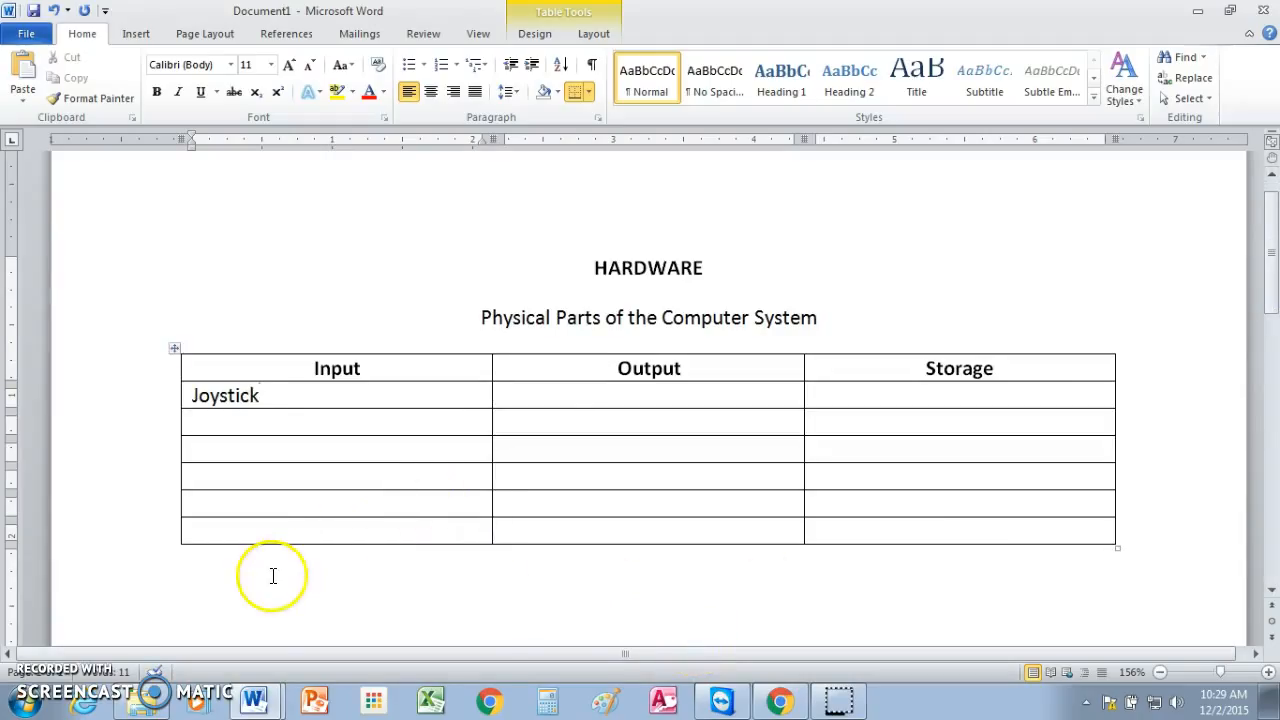
pyautogui.moveTo(266, 706)
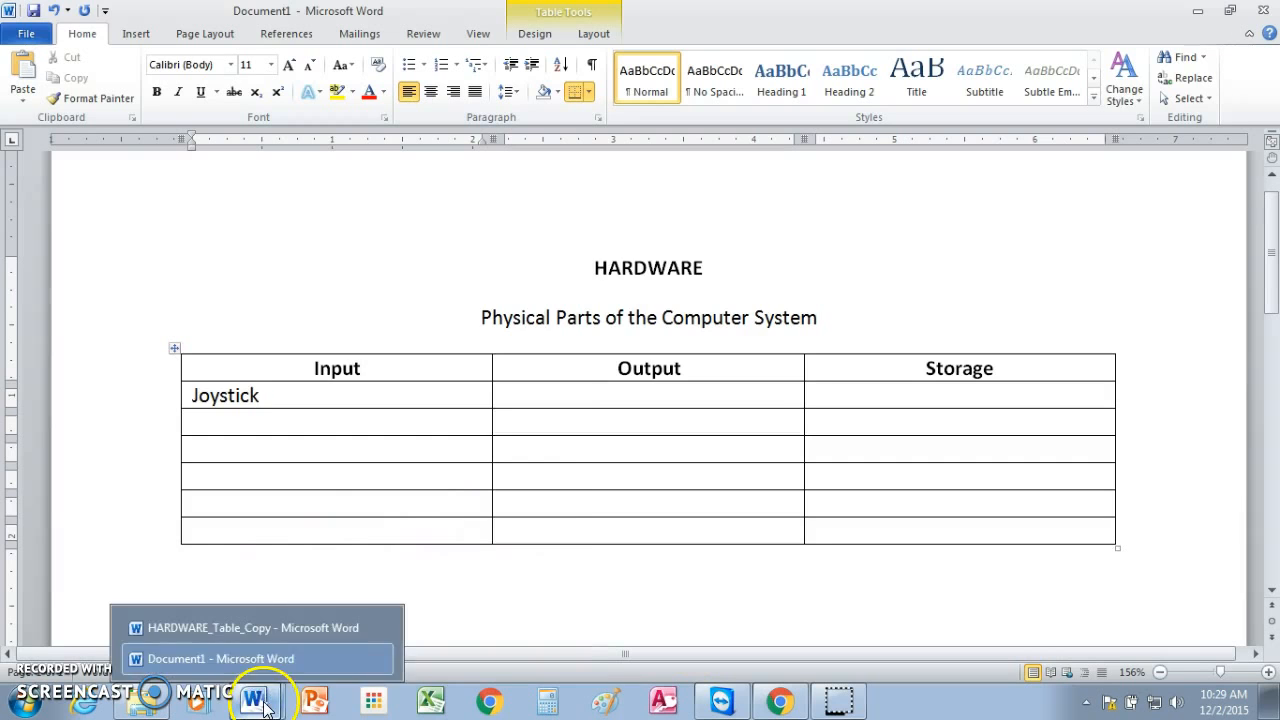
pyautogui.click(257, 622)
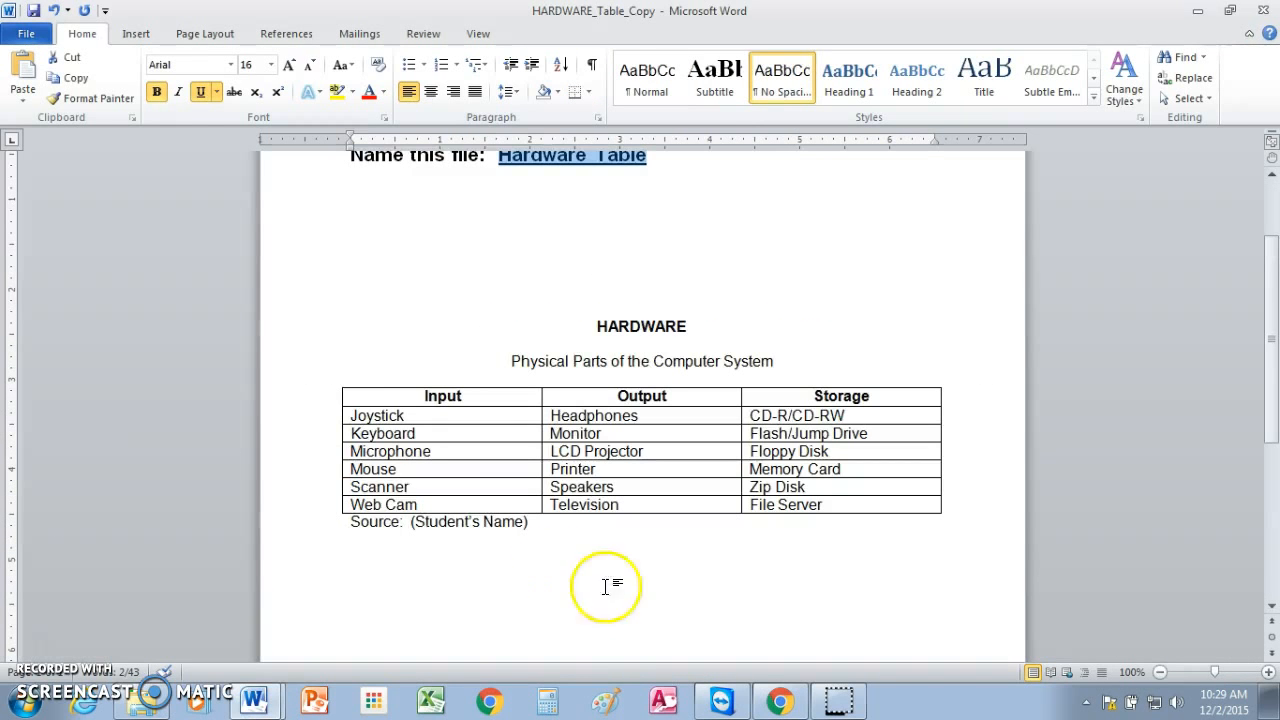
pyautogui.moveTo(1214, 672); pyautogui.dragTo(1214, 672)
pyautogui.scroll(-2, 1270, 408)
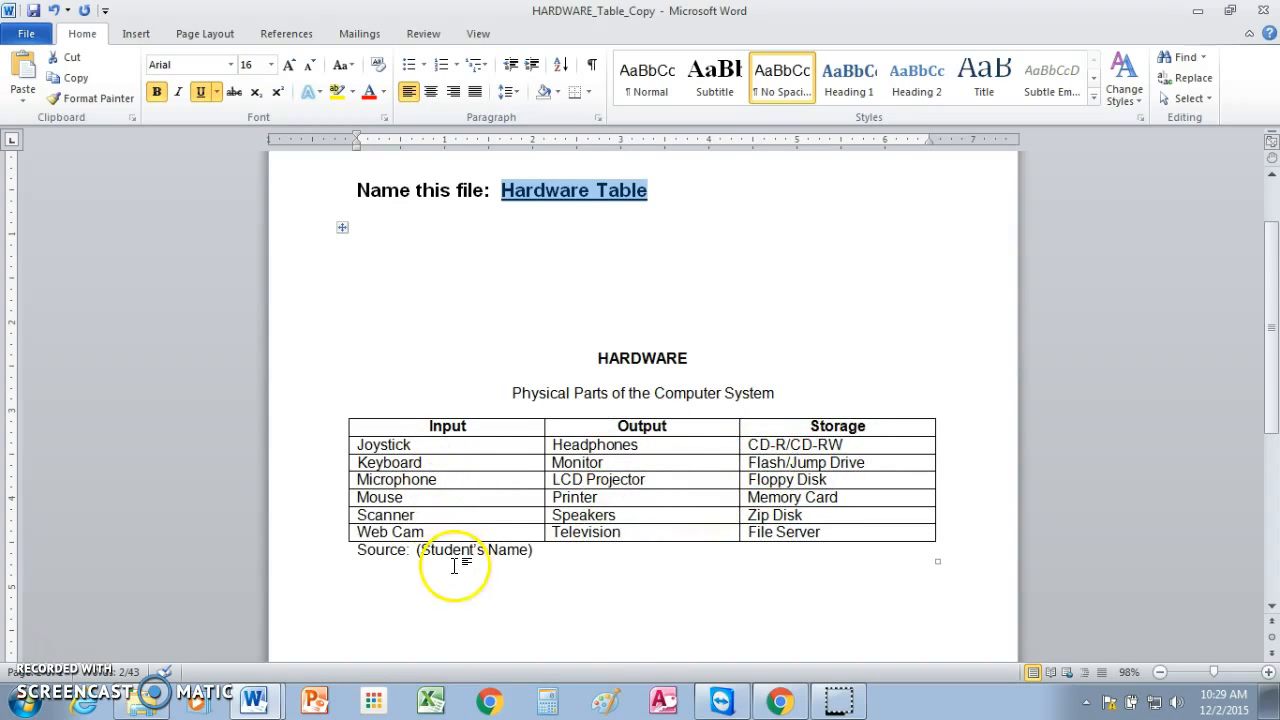
pyautogui.click(530, 549)
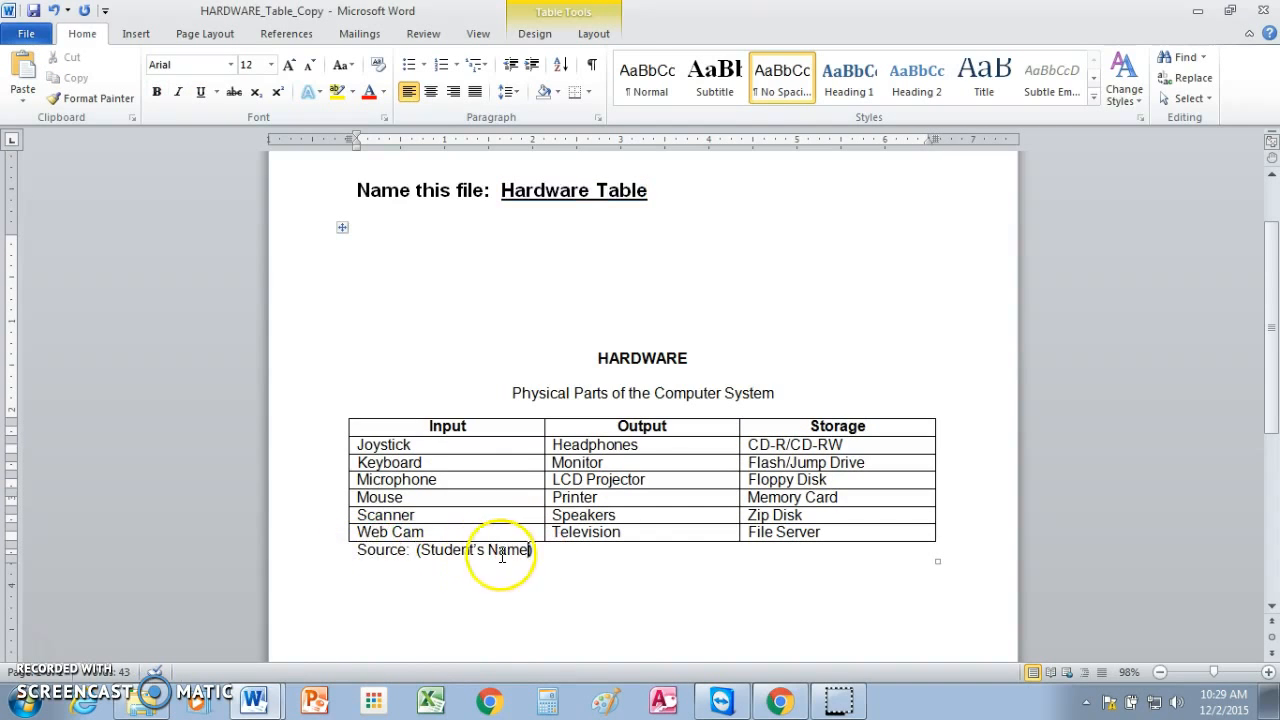
pyautogui.moveTo(530, 549); pyautogui.dragTo(446, 549)
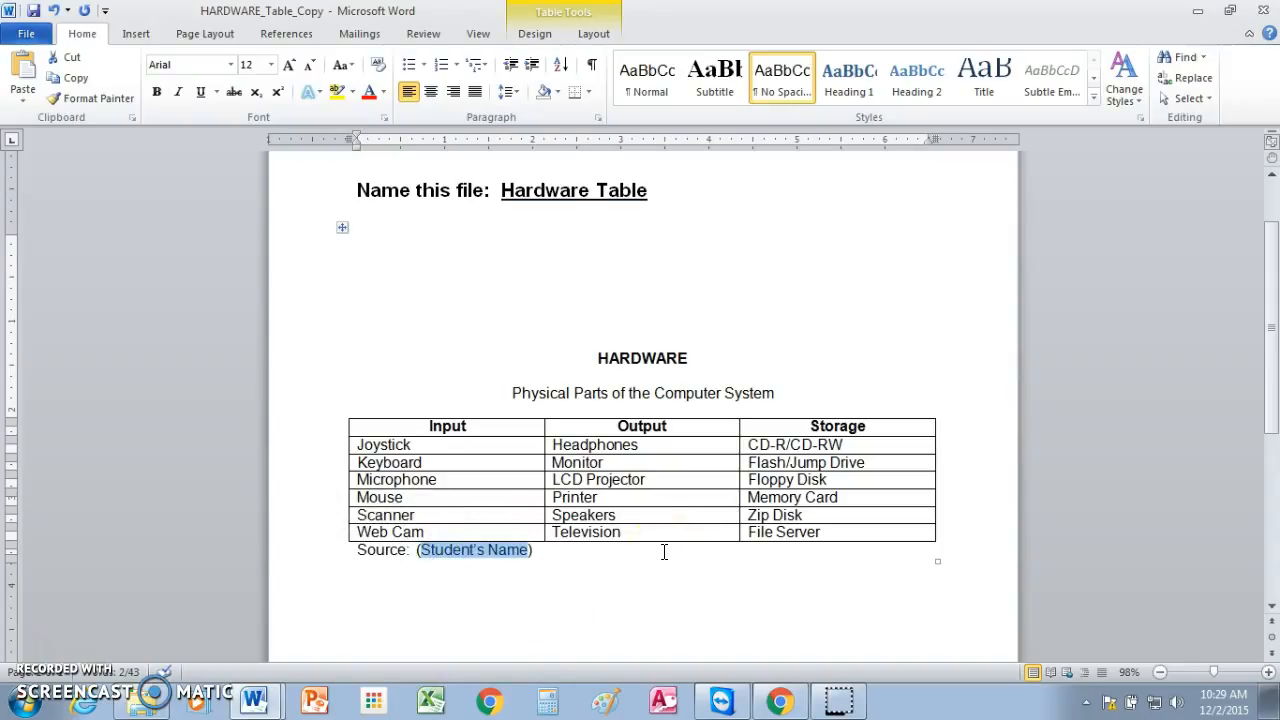
pyautogui.write('Mr. Hu)')
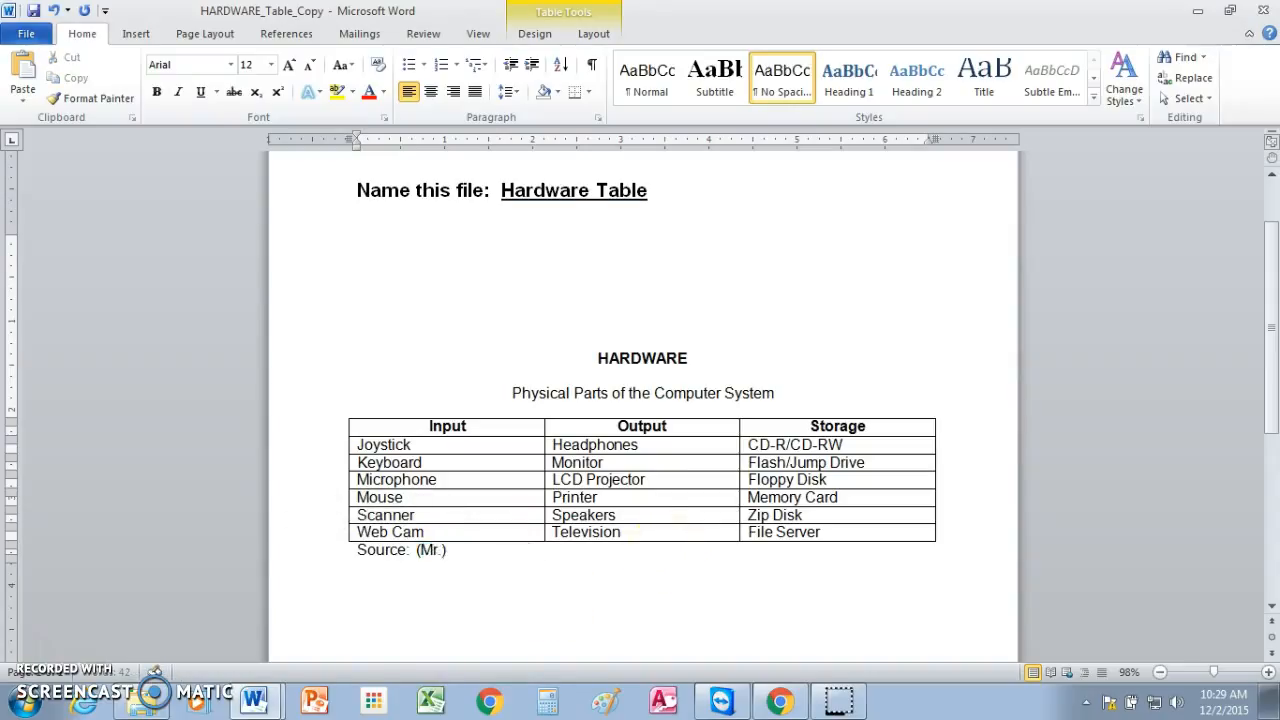
pyautogui.write('ebner')
pyautogui.moveTo(1274, 362); pyautogui.dragTo(1270, 340)
pyautogui.click(758, 360)
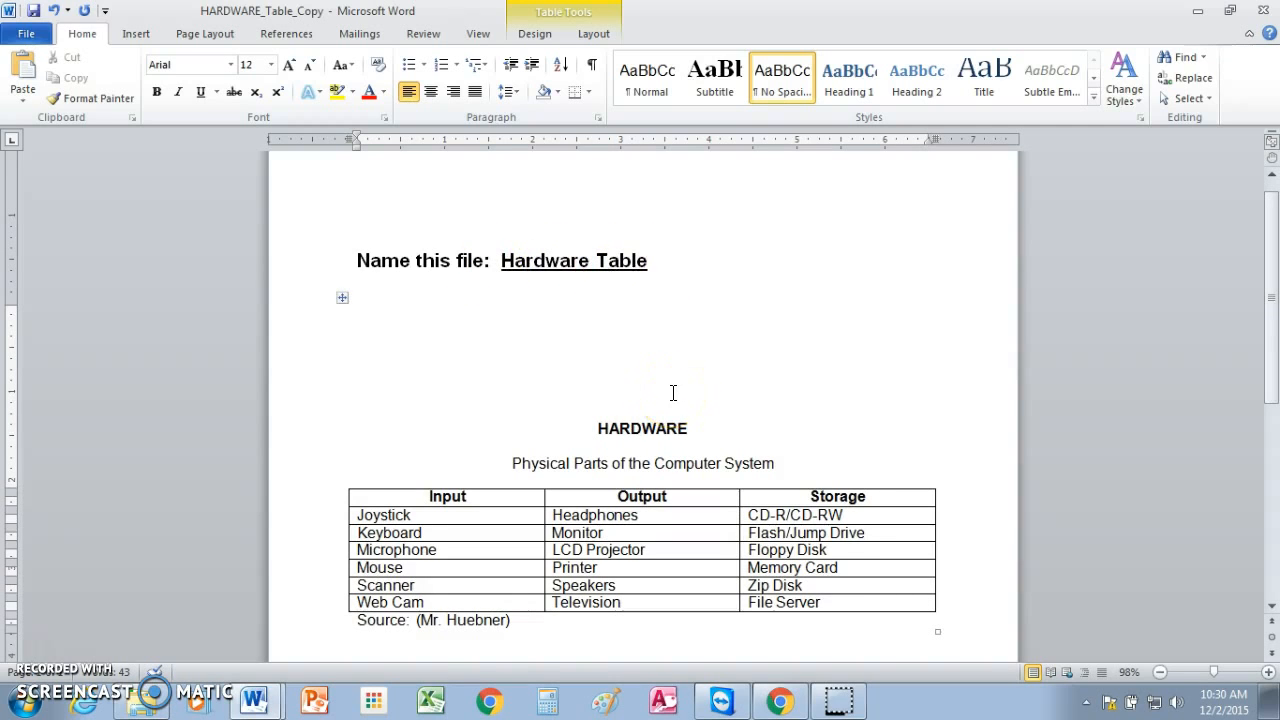
pyautogui.moveTo(1268, 363); pyautogui.dragTo(1268, 400)
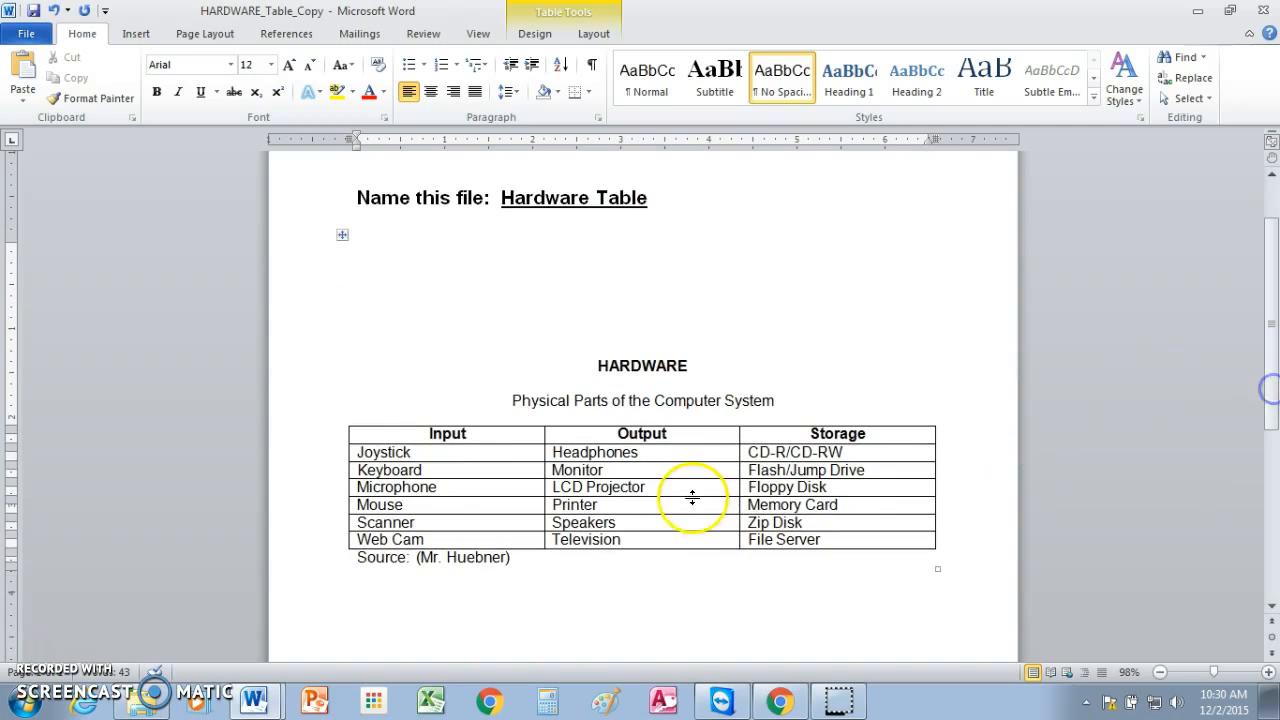